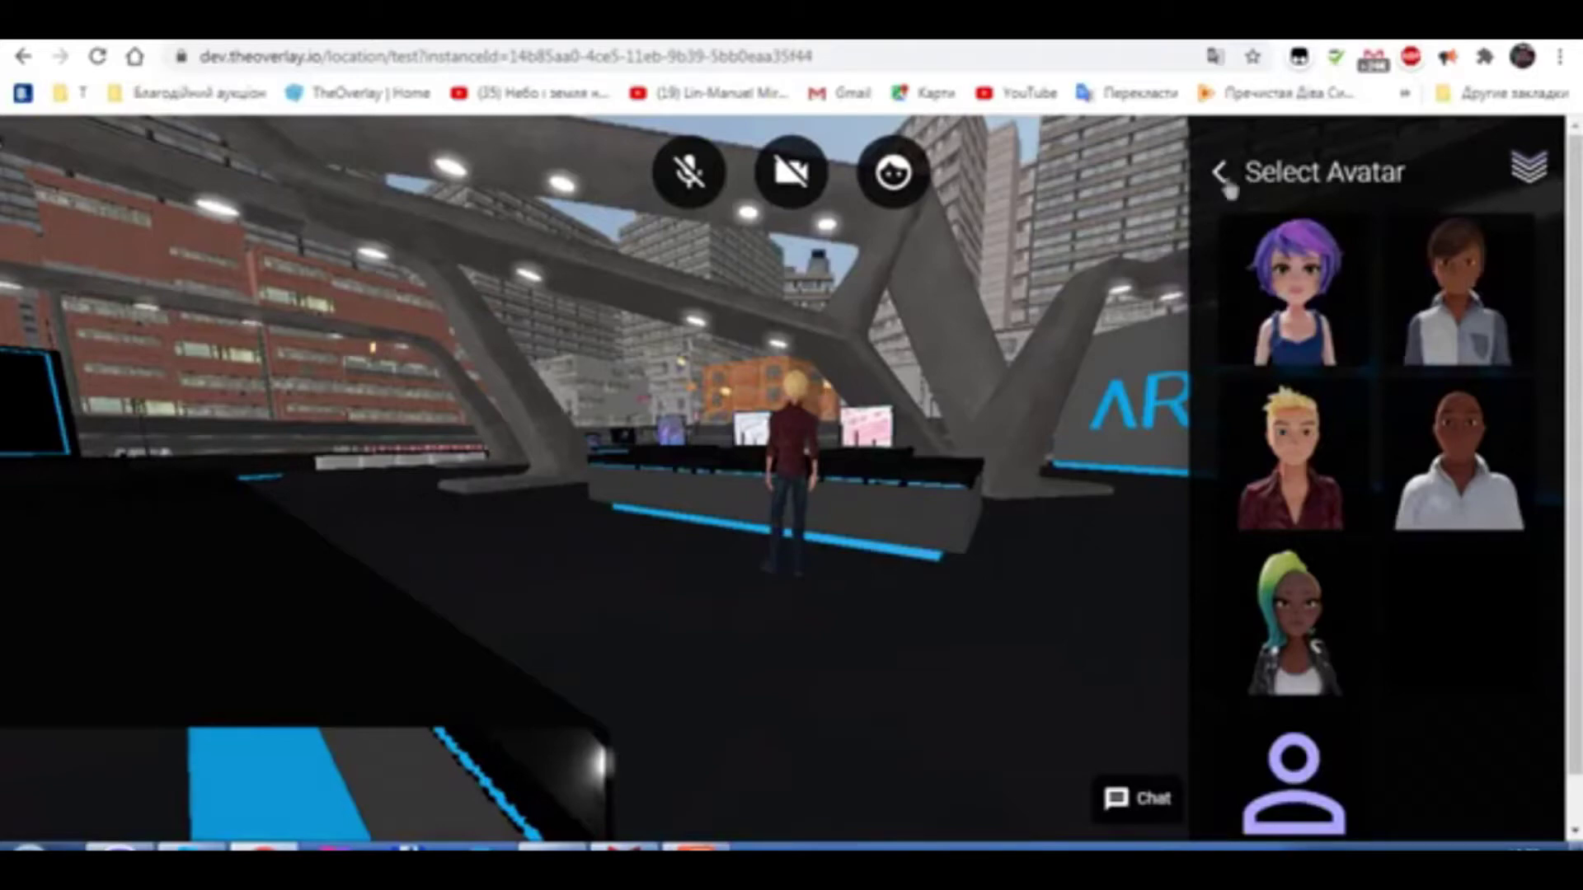
# Confirm the blond avatar and walk it from the Arena hall onto the street crosswalk.
pyautogui.click(1530, 173)
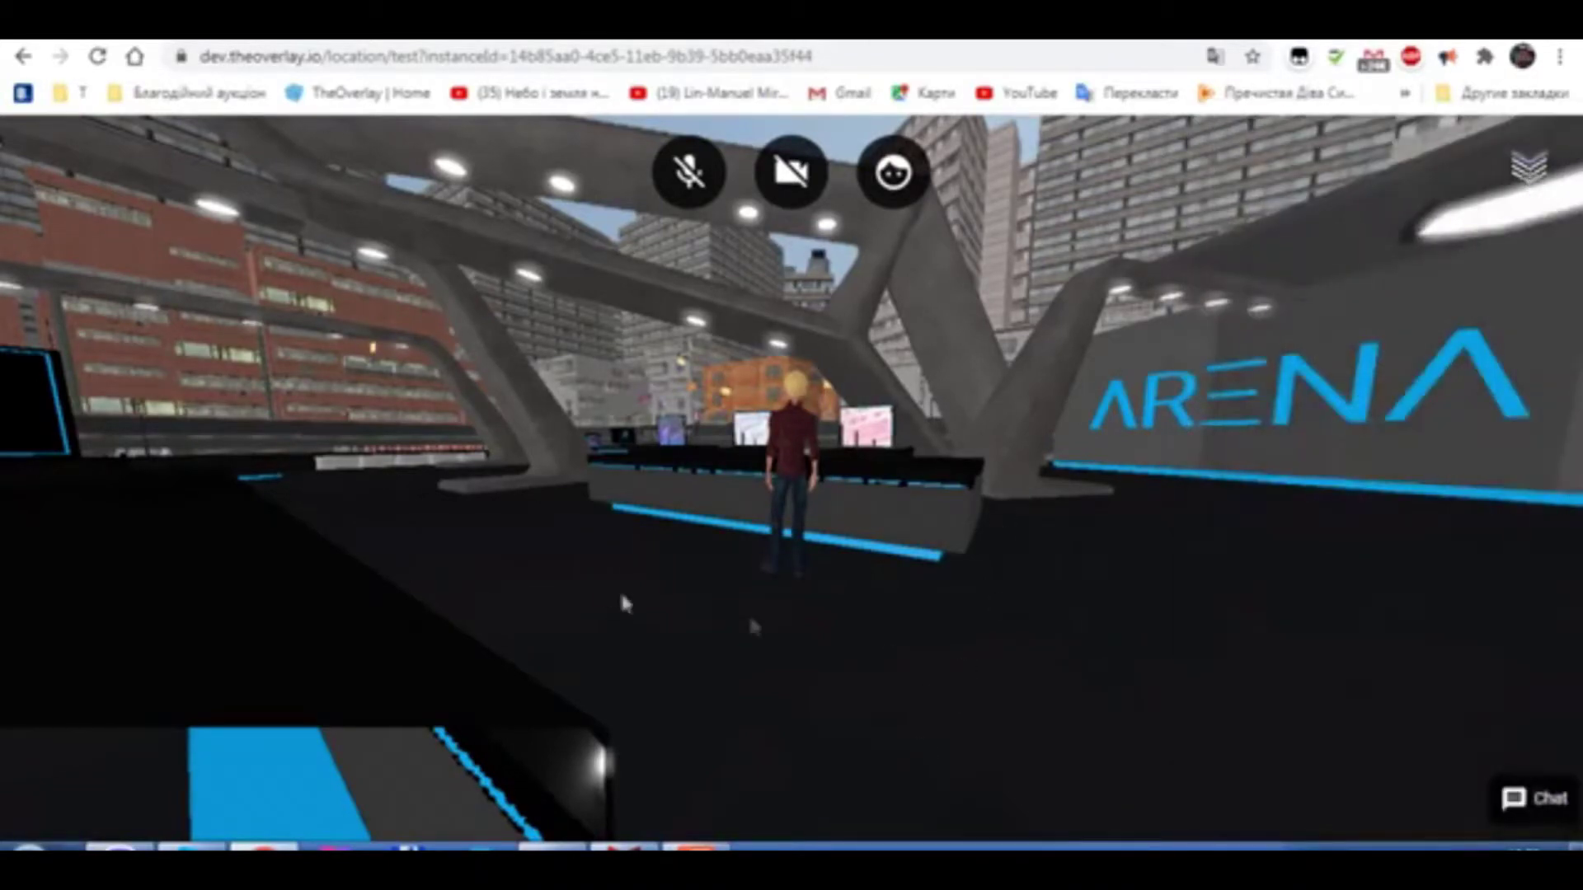
pyautogui.press('w')
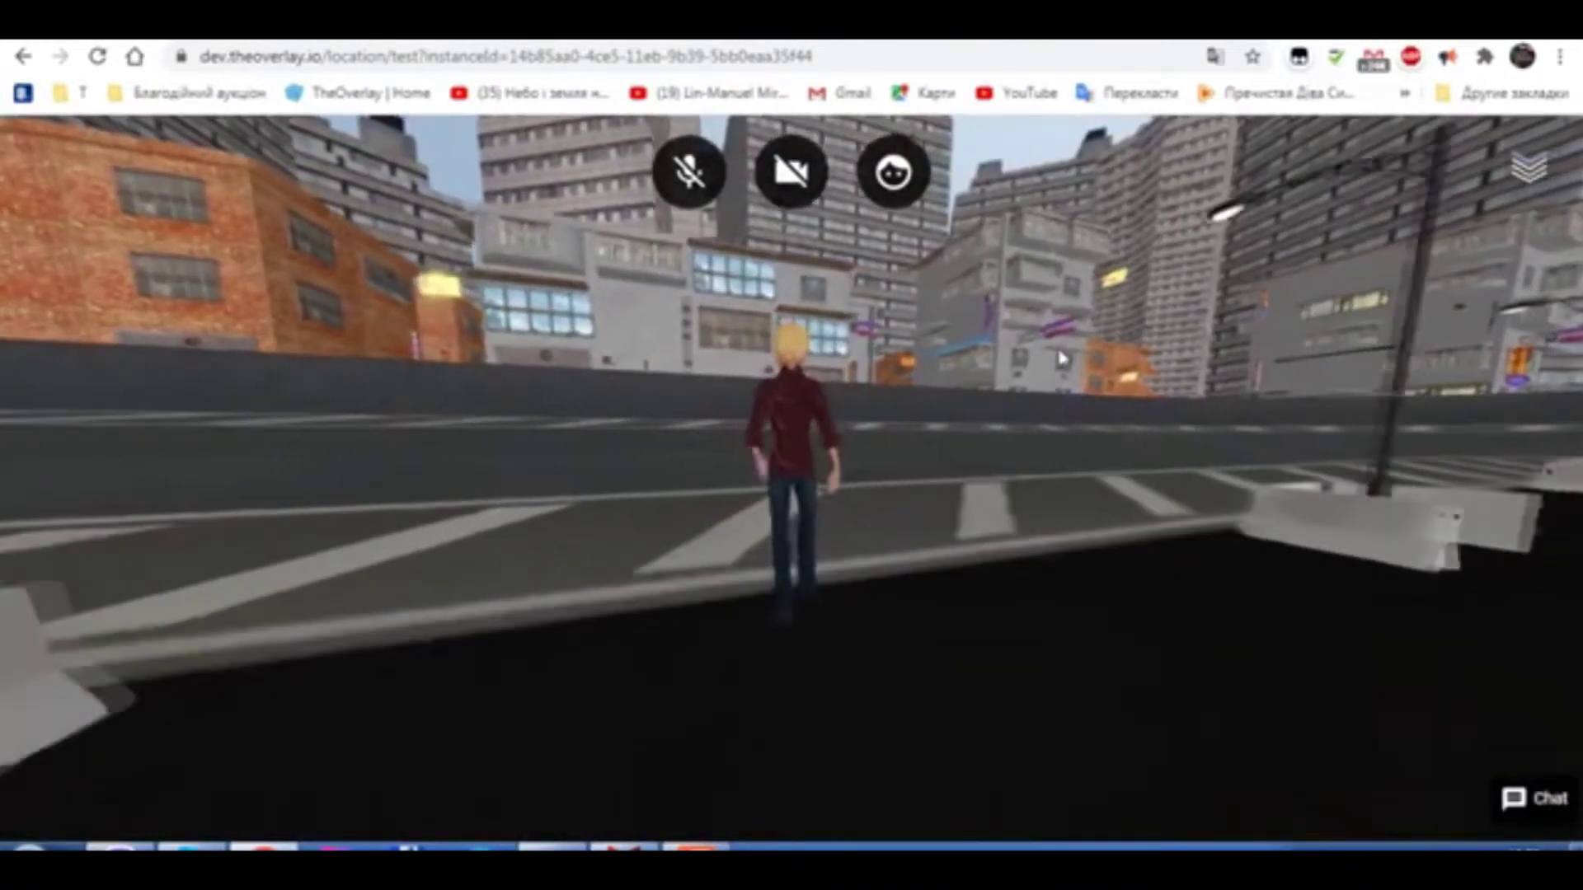
pyautogui.press('w')
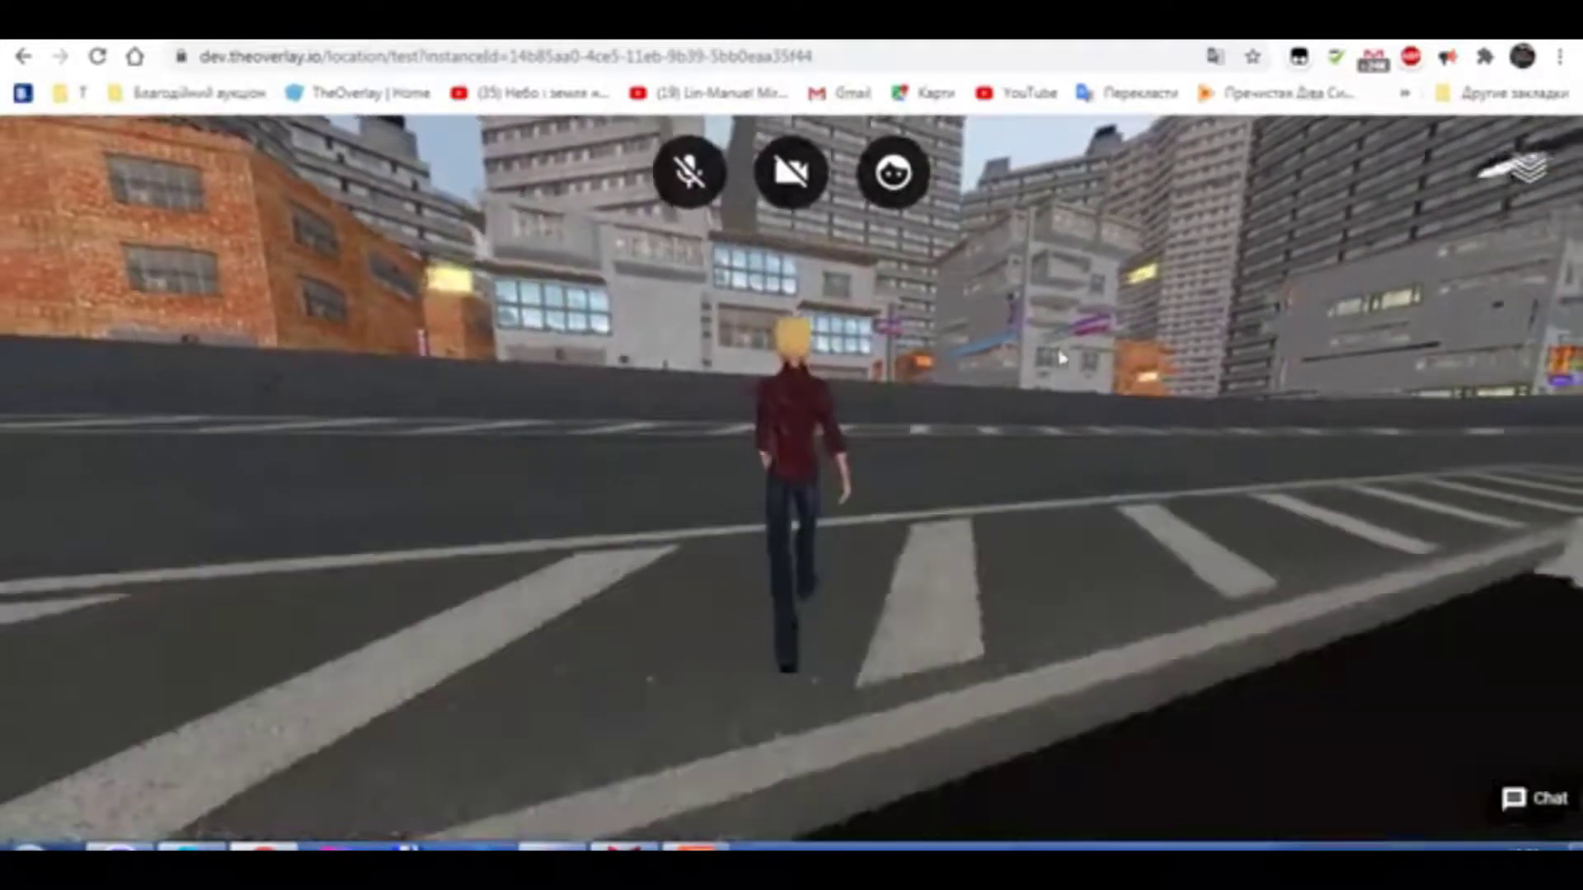